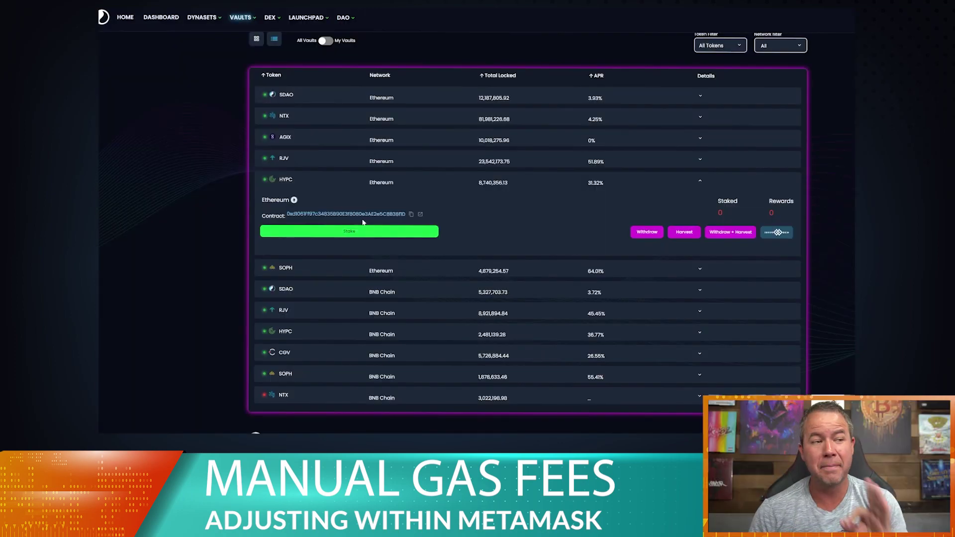
# Enter the full 619.282754 HYPC balance and approve a matching spending cap in MetaMask
pyautogui.click(369, 233)
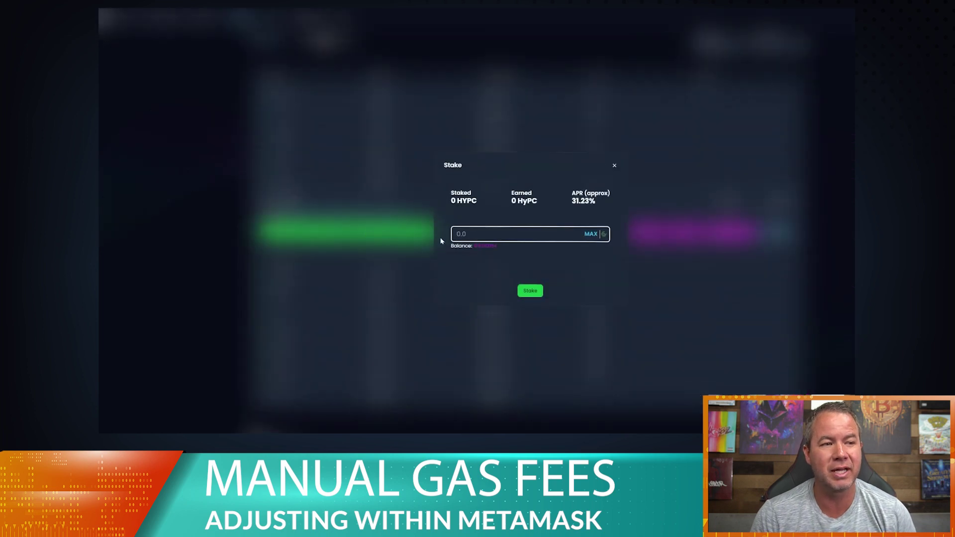
pyautogui.click(592, 233)
pyautogui.click(522, 293)
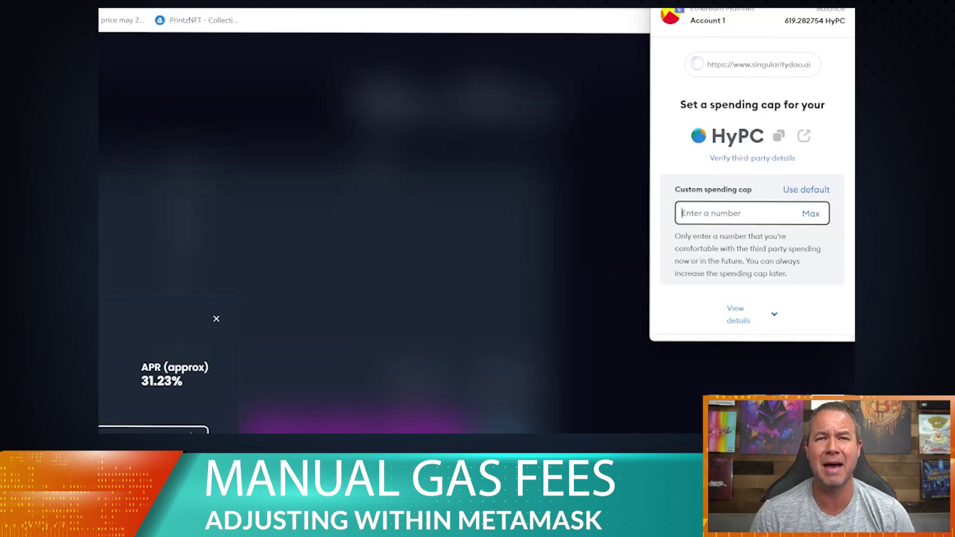
pyautogui.click(811, 214)
pyautogui.scroll(-2, 779, 239)
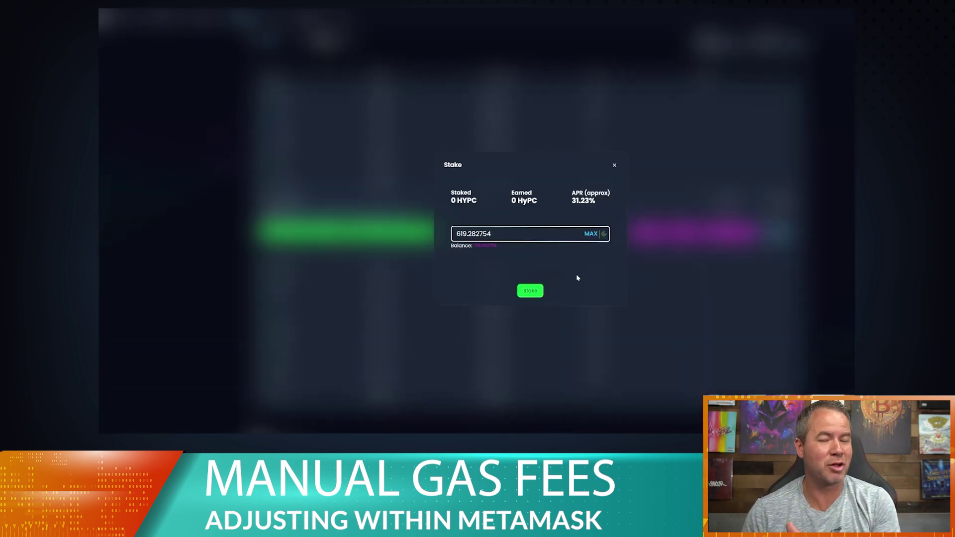
# Submit the 619.282754 HYPC stake and review the MetaMask popup before dismissing it
pyautogui.click(531, 293)
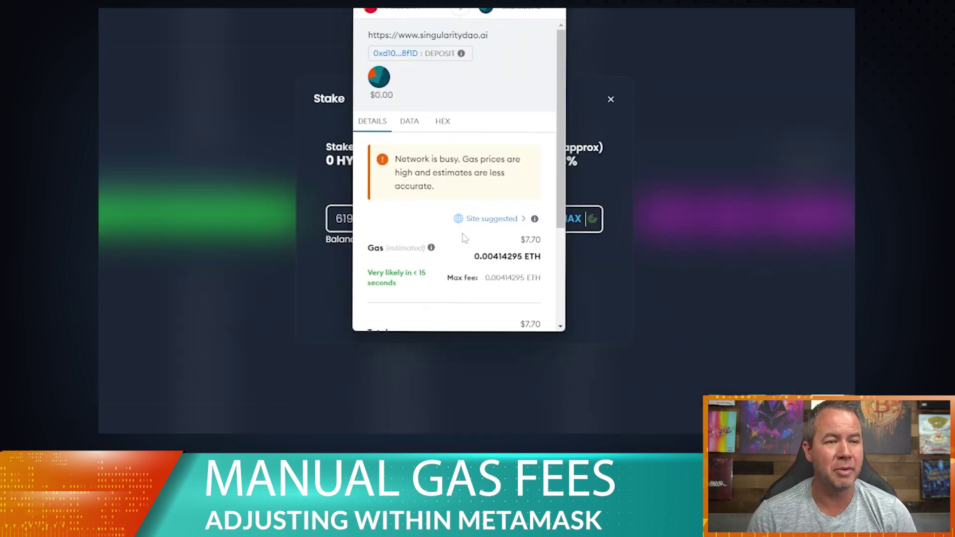
pyautogui.scroll(-3, 463, 219)
pyautogui.scroll(3, 461, 215)
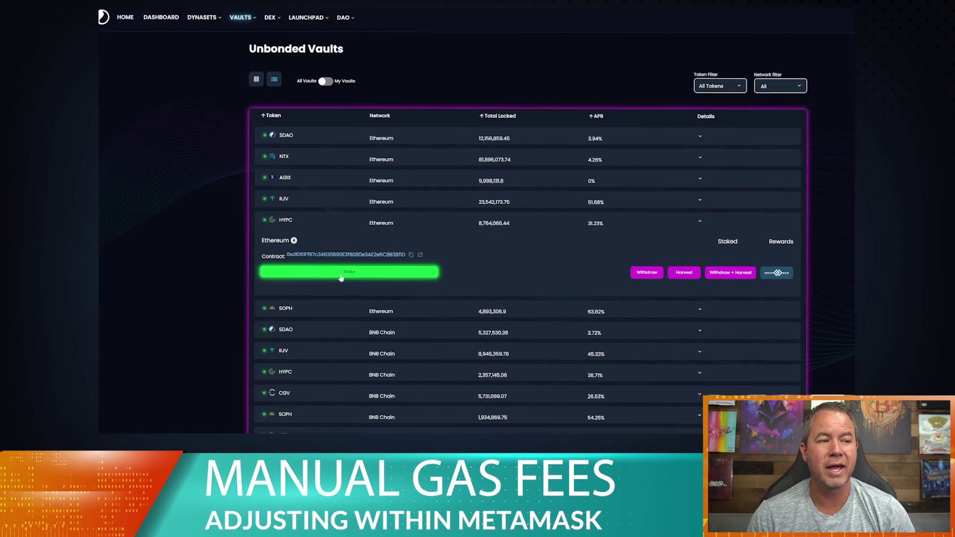
# Restake the full 619.282754 HYPC, opening the deposit confirmation estimating 0.00403814 ETH gas
pyautogui.click(349, 273)
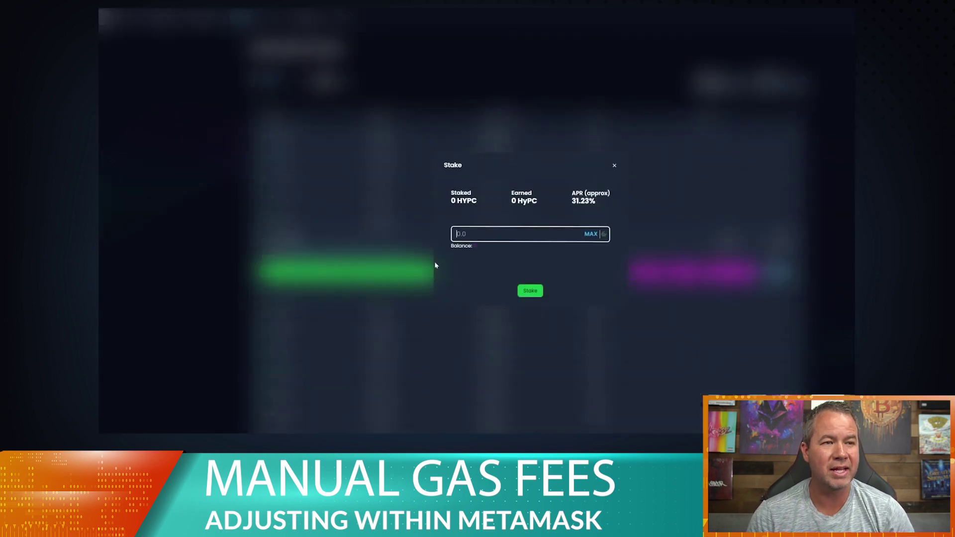
pyautogui.click(590, 234)
pyautogui.click(529, 294)
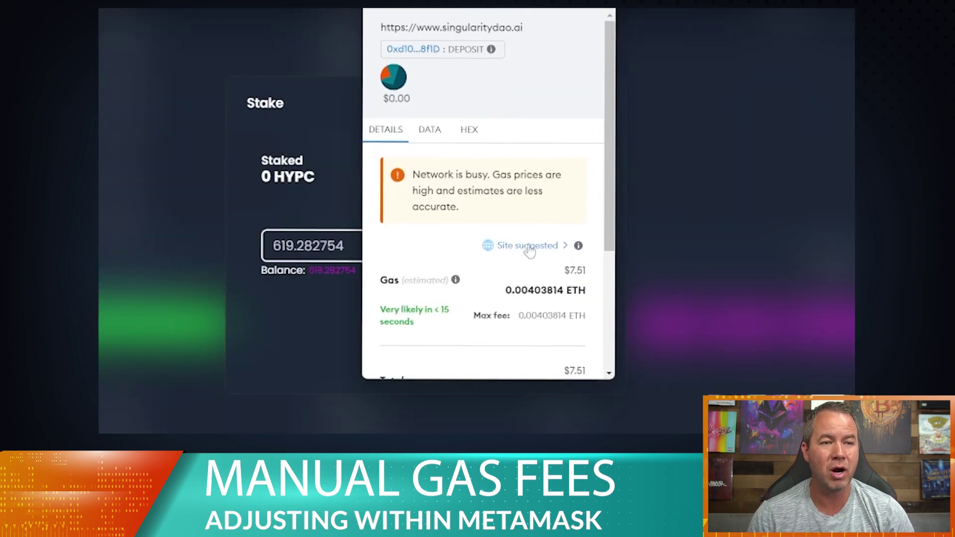
pyautogui.moveTo(605, 227); pyautogui.dragTo(599, 337)
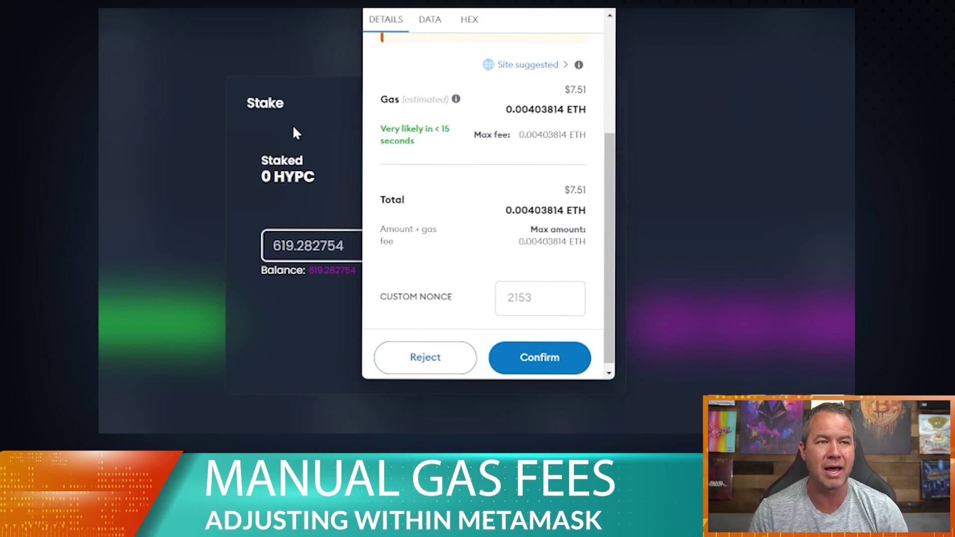
pyautogui.scroll(3, 480, 185)
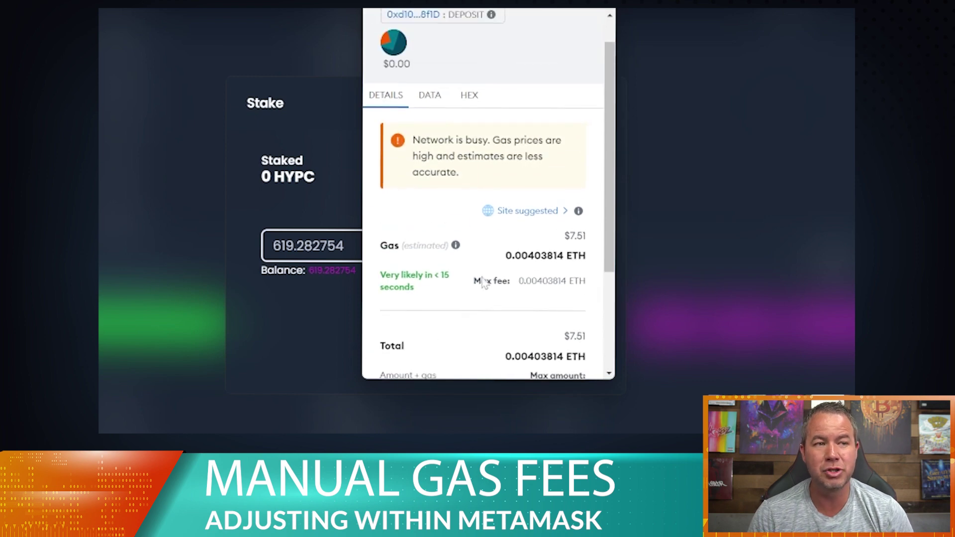
pyautogui.scroll(-3, 472, 252)
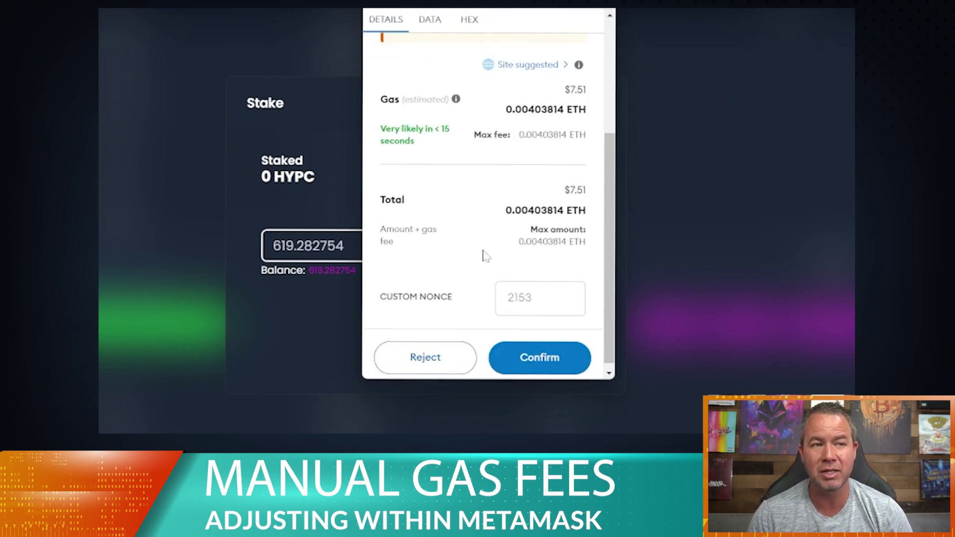
pyautogui.scroll(2, 482, 256)
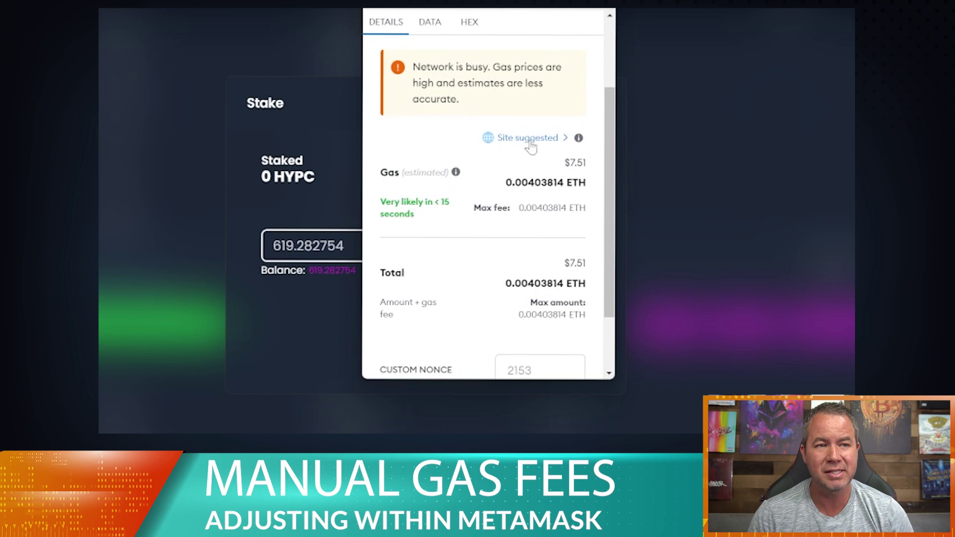
pyautogui.moveTo(535, 183); pyautogui.dragTo(521, 183)
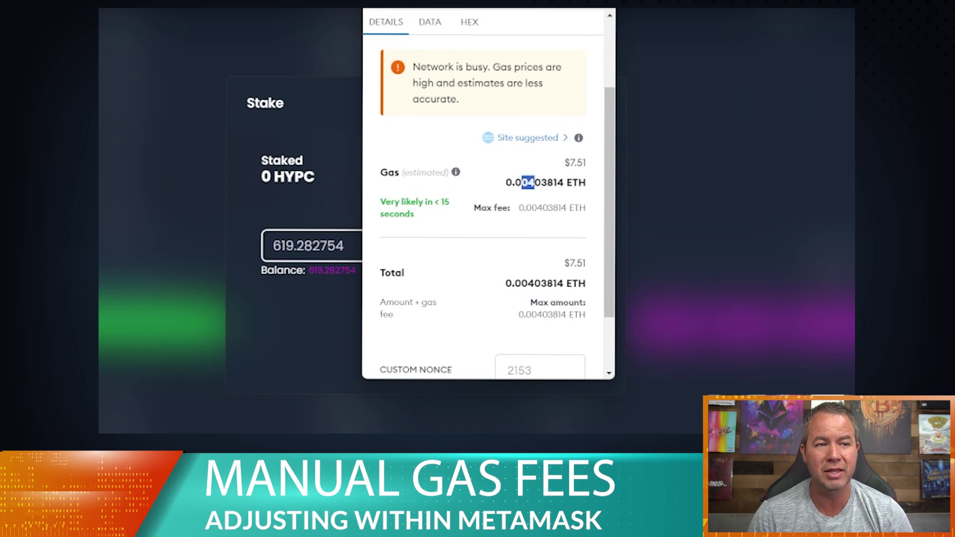
pyautogui.click(526, 199)
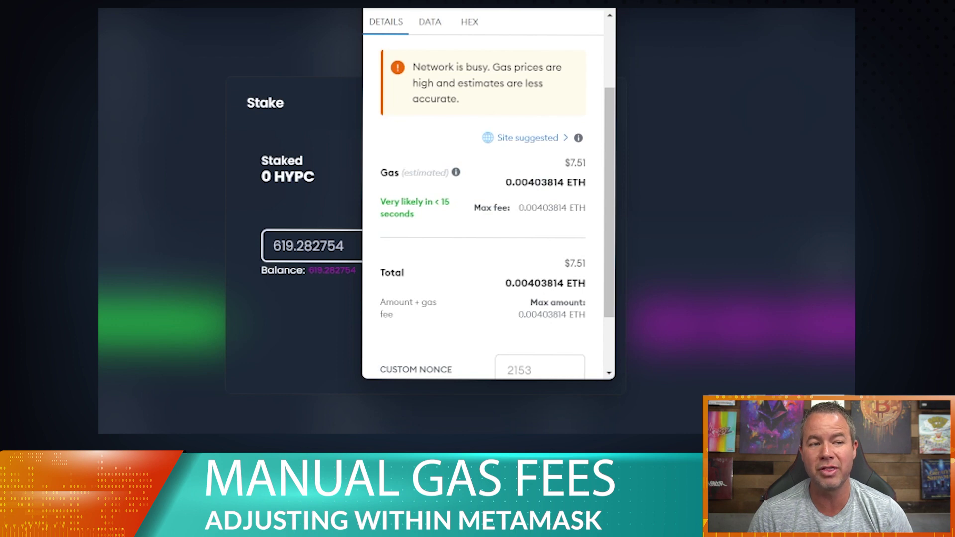
# Switch the deposit's gas from Site suggested to Advanced manual fee settings
pyautogui.click(528, 138)
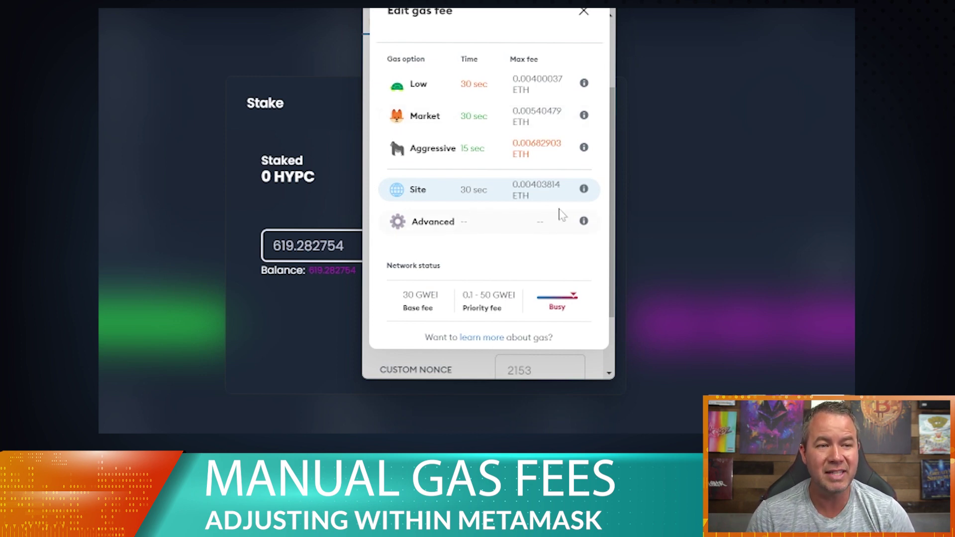
pyautogui.click(478, 228)
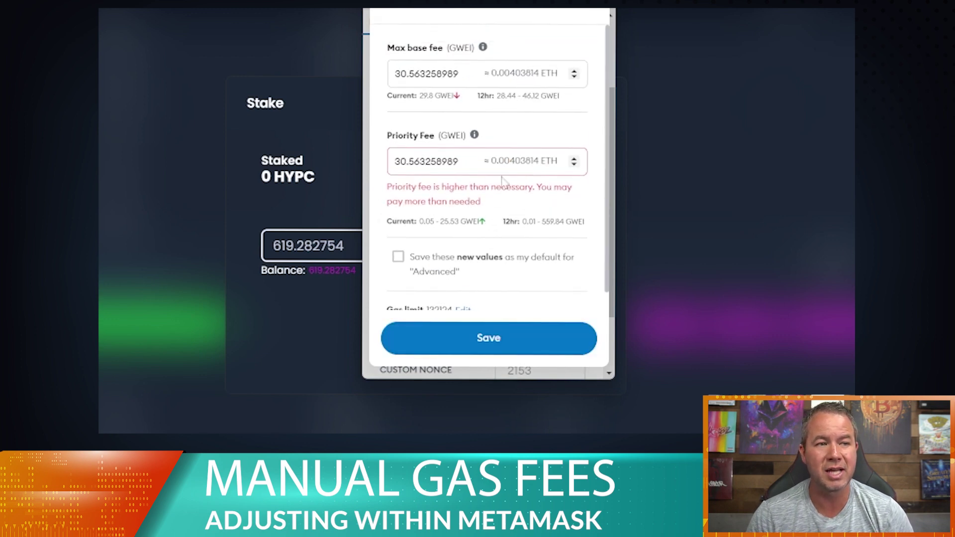
# Set the priority fee to 0.05 GWEI in the advanced gas editor
pyautogui.click(409, 73)
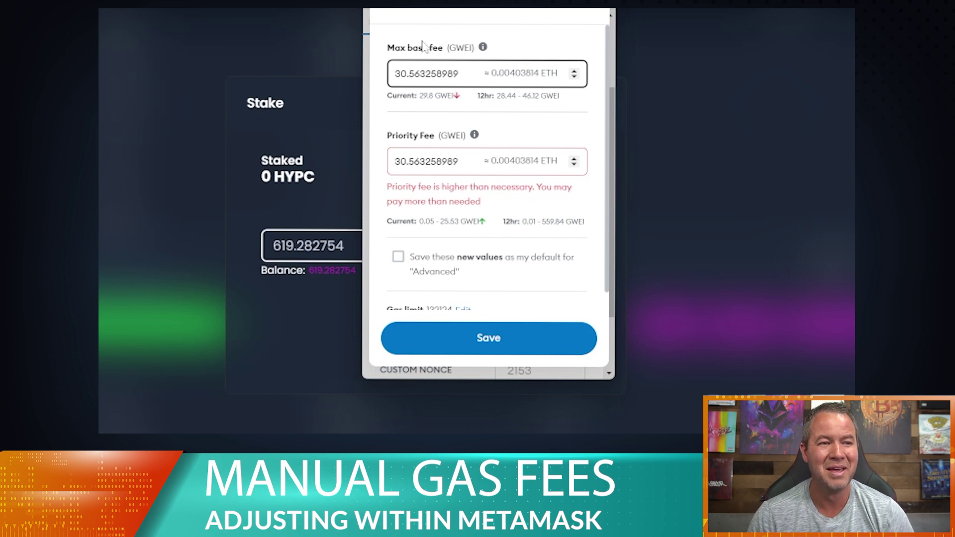
pyautogui.press('Tab')
pyautogui.write('00')
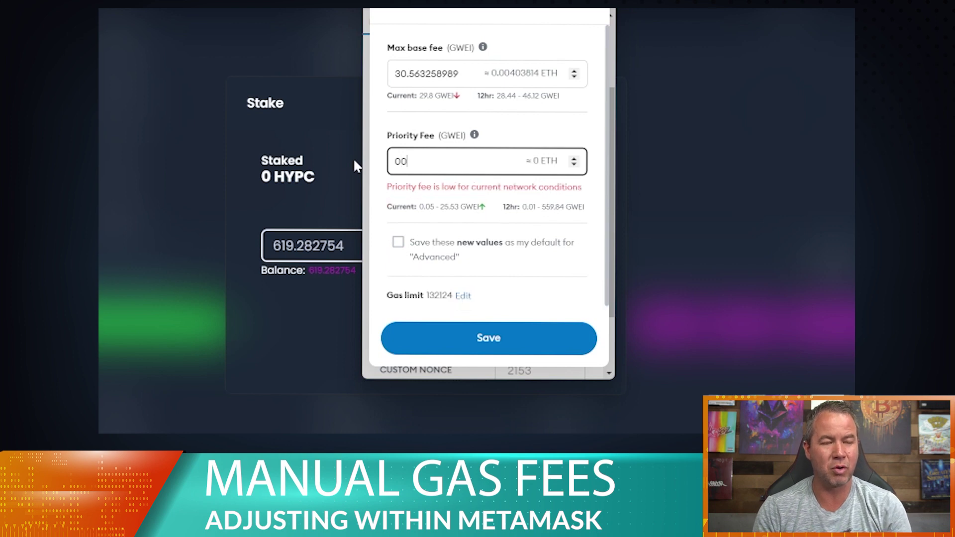
pyautogui.press('BackSpace')
pyautogui.write('.5')
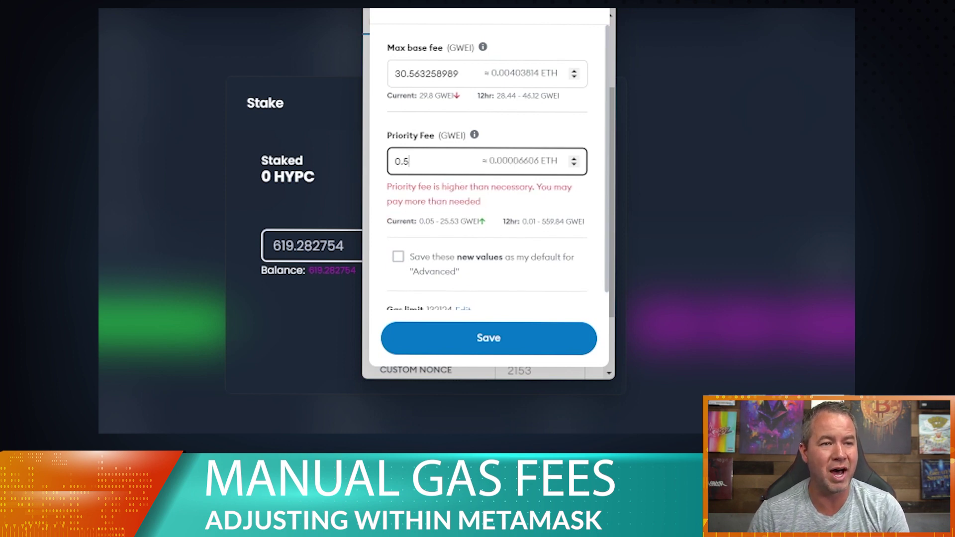
pyautogui.hotkey('shift', 'Left')
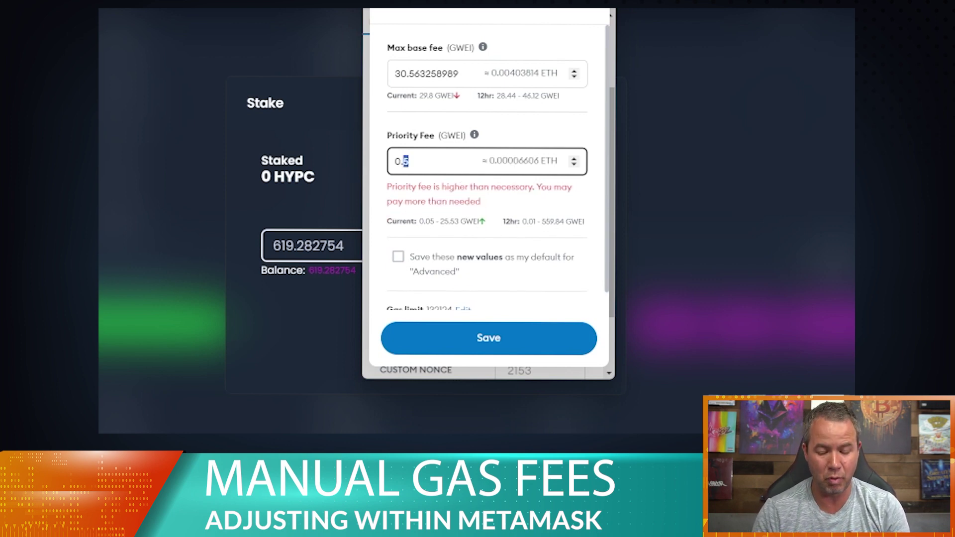
pyautogui.write('05')
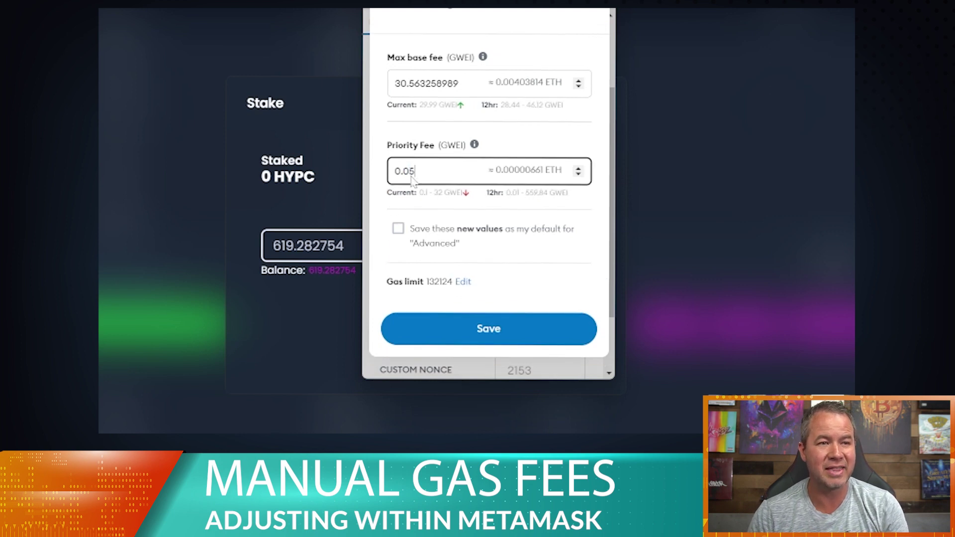
# Replace the max base fee value with 90 GWEI
pyautogui.hotkey('ctrl', 'a')
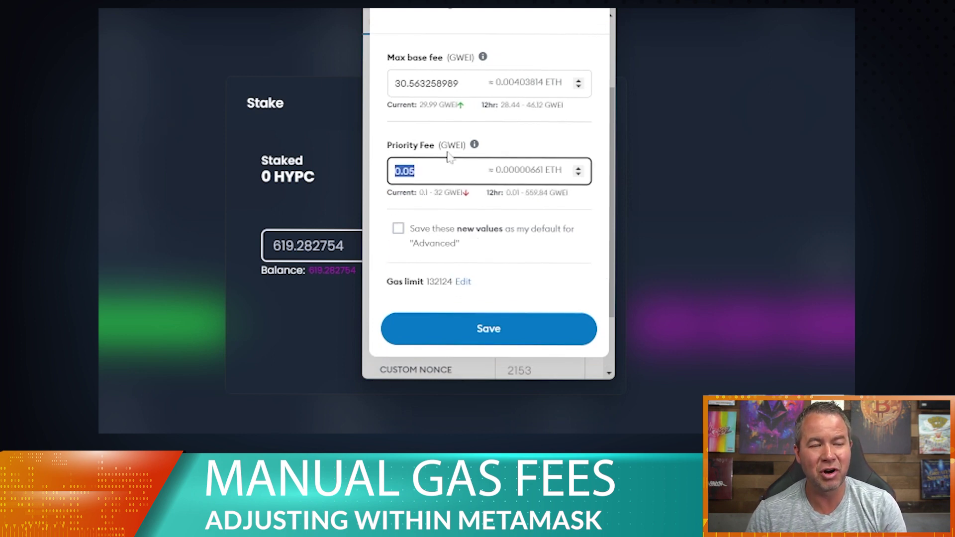
pyautogui.hotkey('shift', 'Tab')
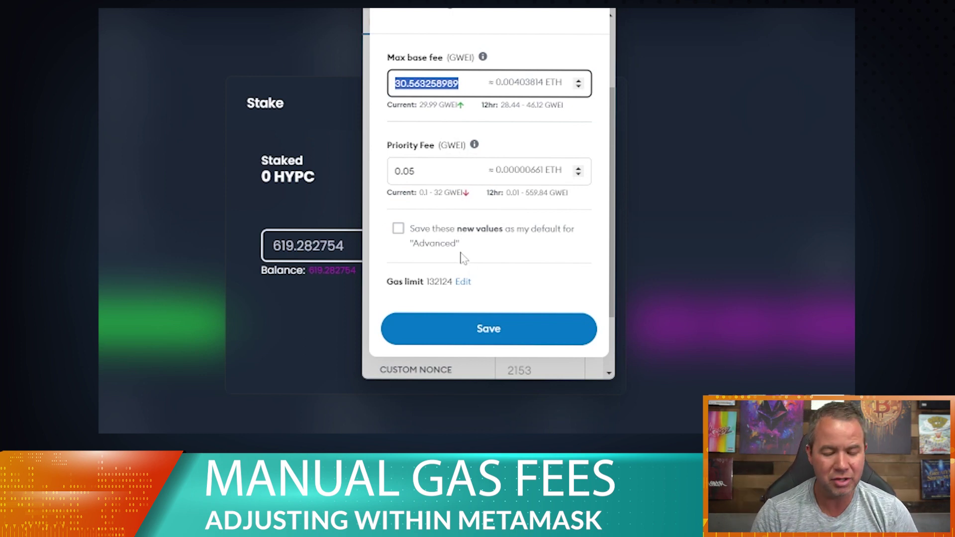
pyautogui.write('90')
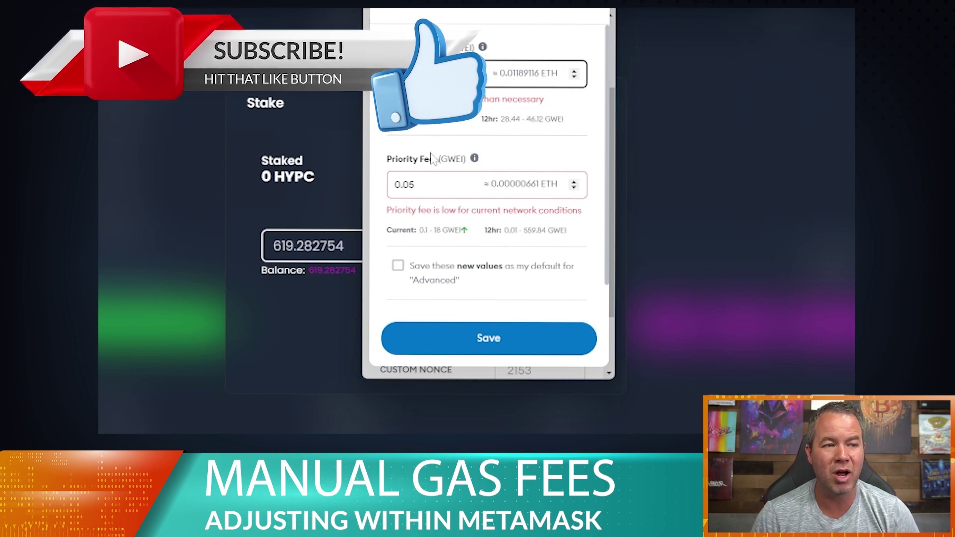
# Enter a 1.5 GWEI priority fee and review the gas limit below
pyautogui.press('Tab')
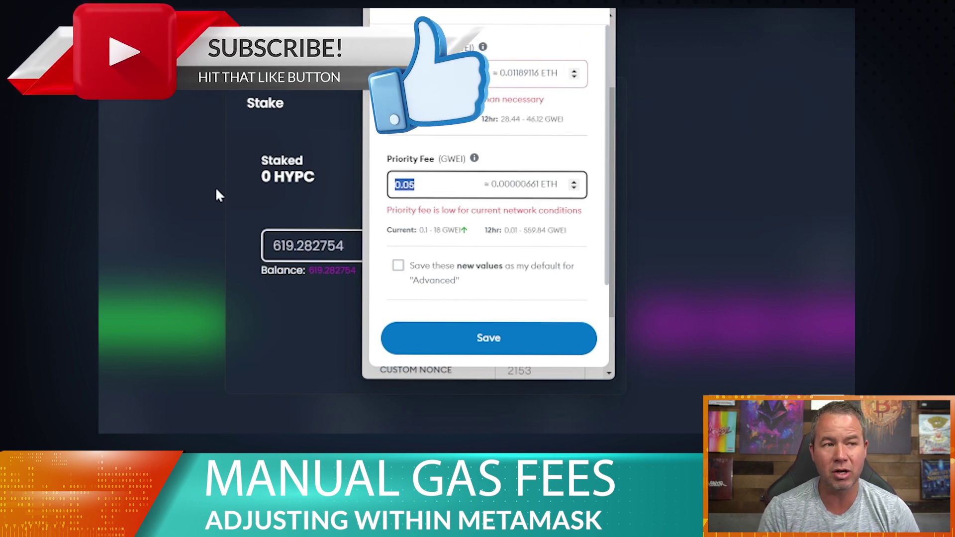
pyautogui.write('1.5')
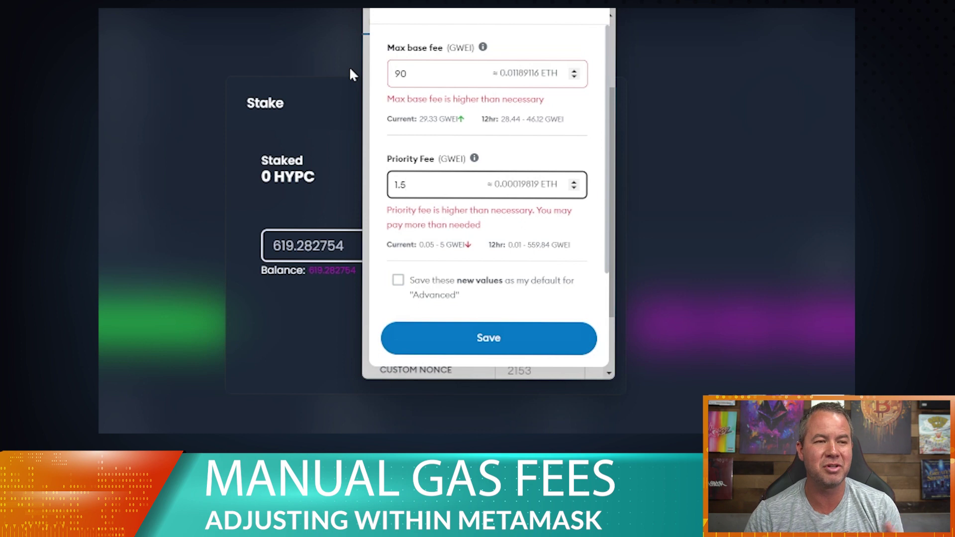
pyautogui.scroll(-1, 427, 197)
pyautogui.scroll(1, 450, 244)
pyautogui.scroll(-1, 547, 287)
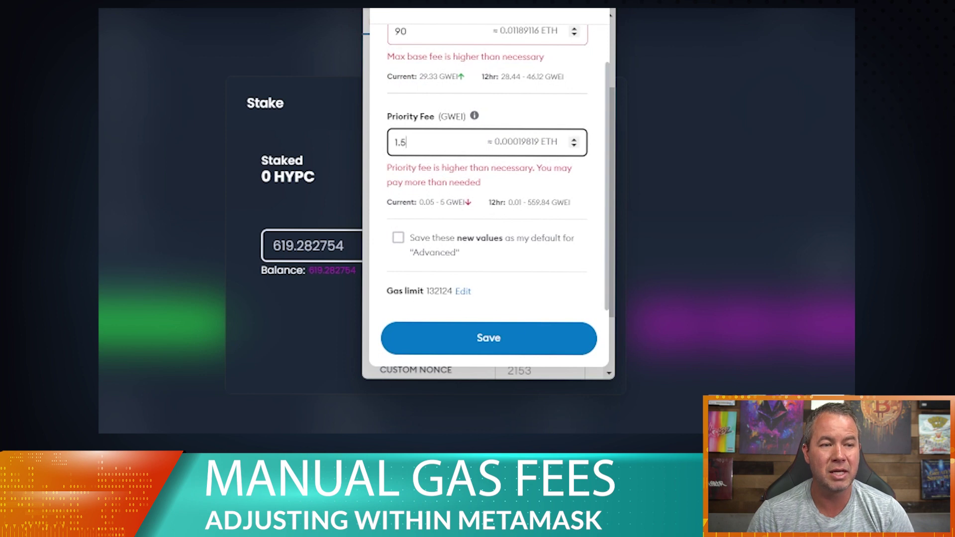
pyautogui.scroll(1, 512, 290)
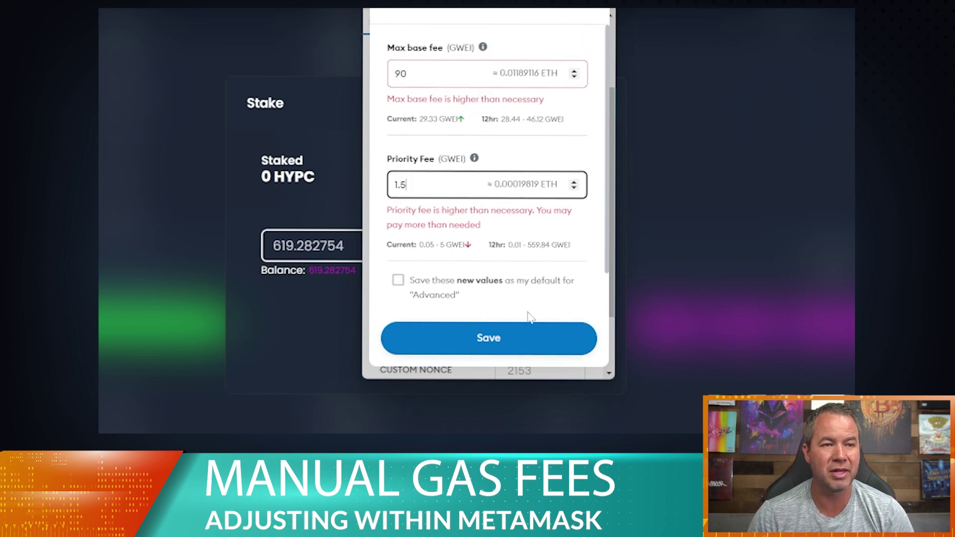
# Discard the advanced fees and pick Market gas, max fee 0.00544959 ETH
pyautogui.click(488, 338)
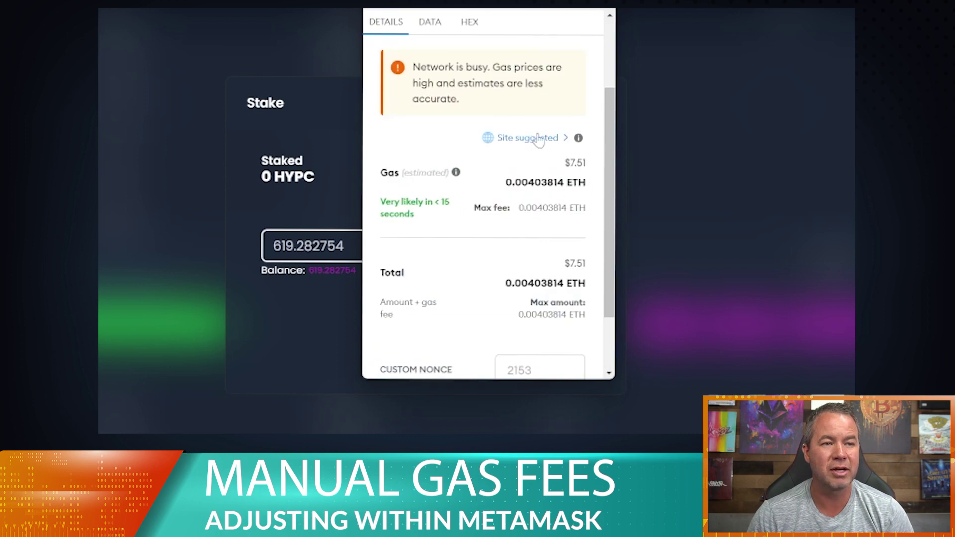
pyautogui.click(536, 138)
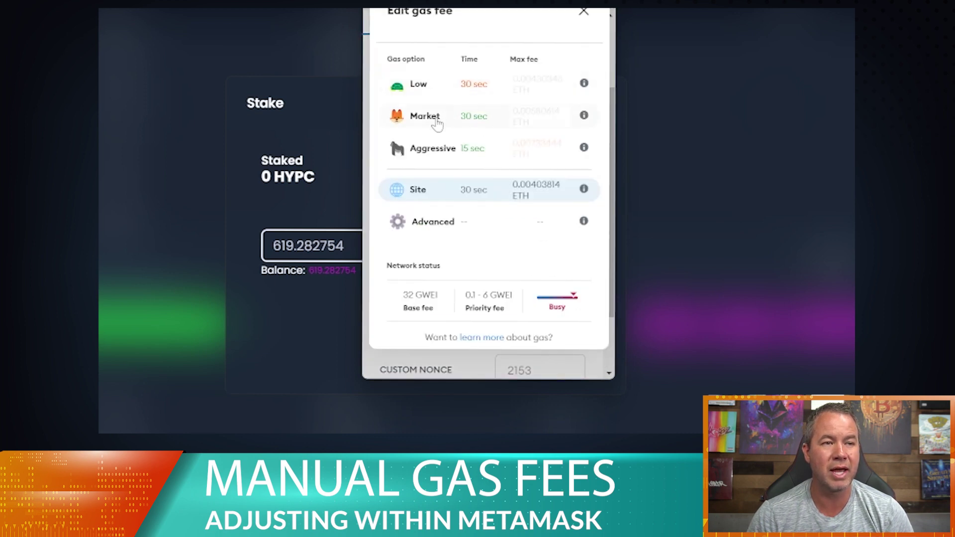
pyautogui.click(584, 11)
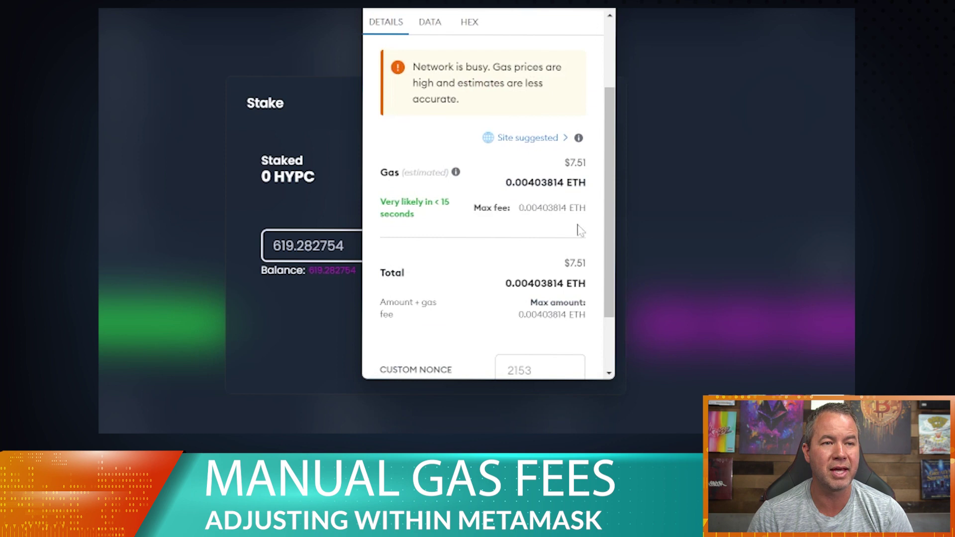
pyautogui.click(531, 141)
pyautogui.click(495, 121)
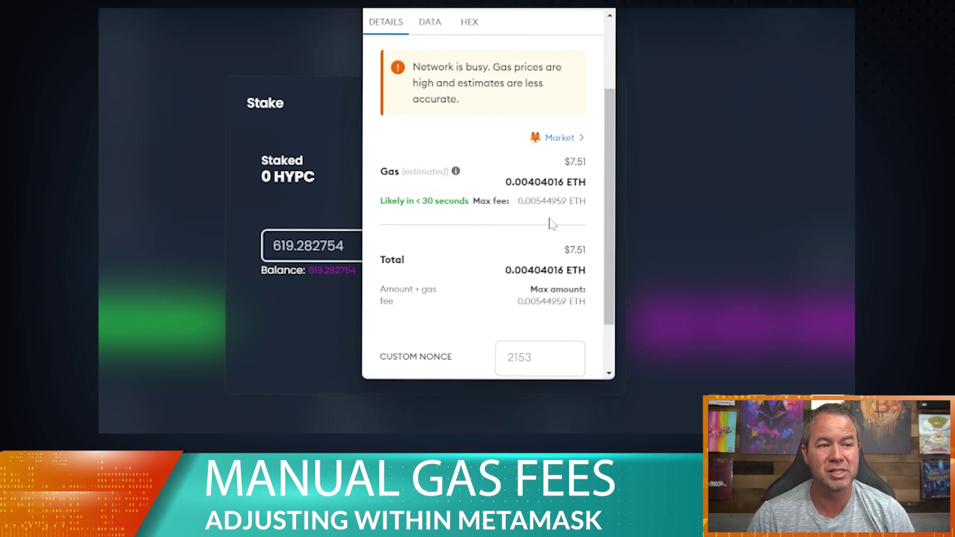
pyautogui.moveTo(518, 201); pyautogui.dragTo(552, 200)
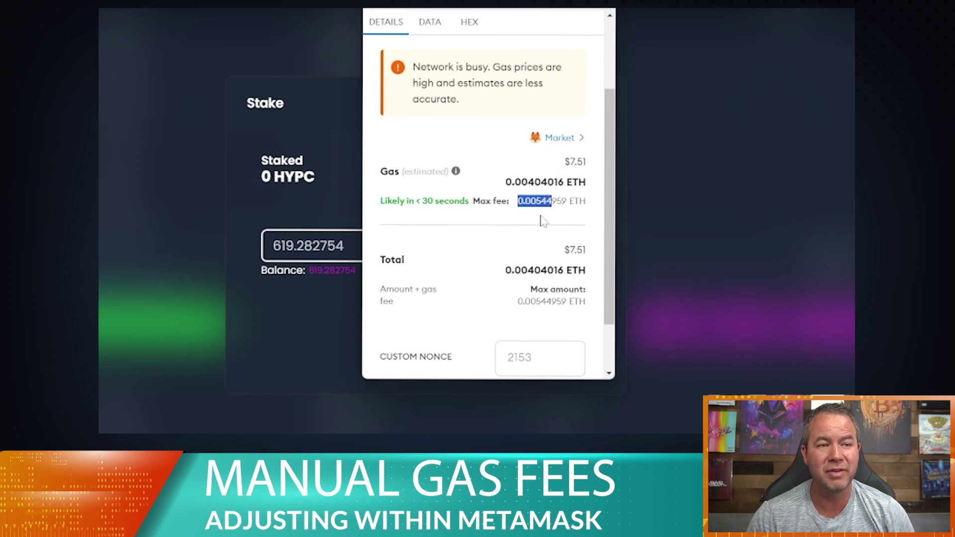
# Try the Low gas option and review its max fee
pyautogui.click(560, 138)
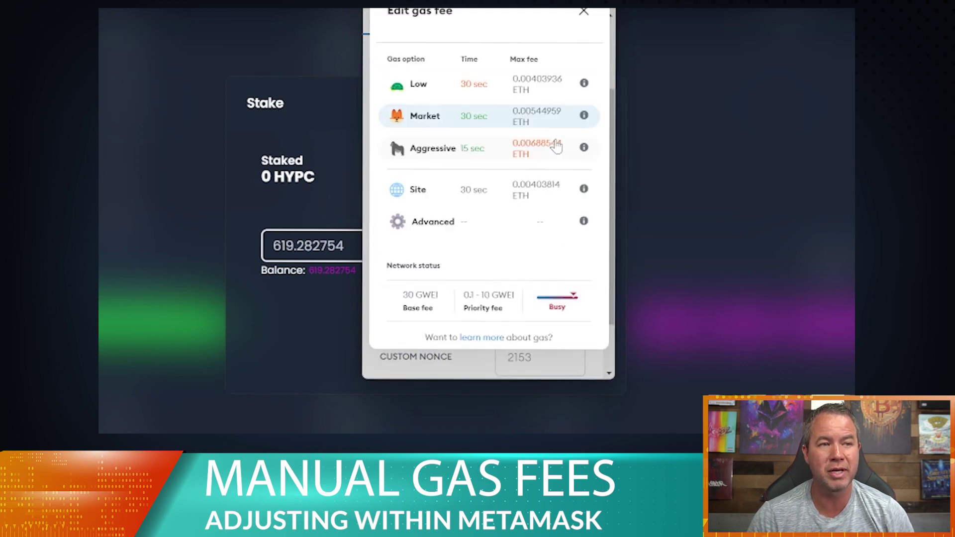
pyautogui.click(536, 106)
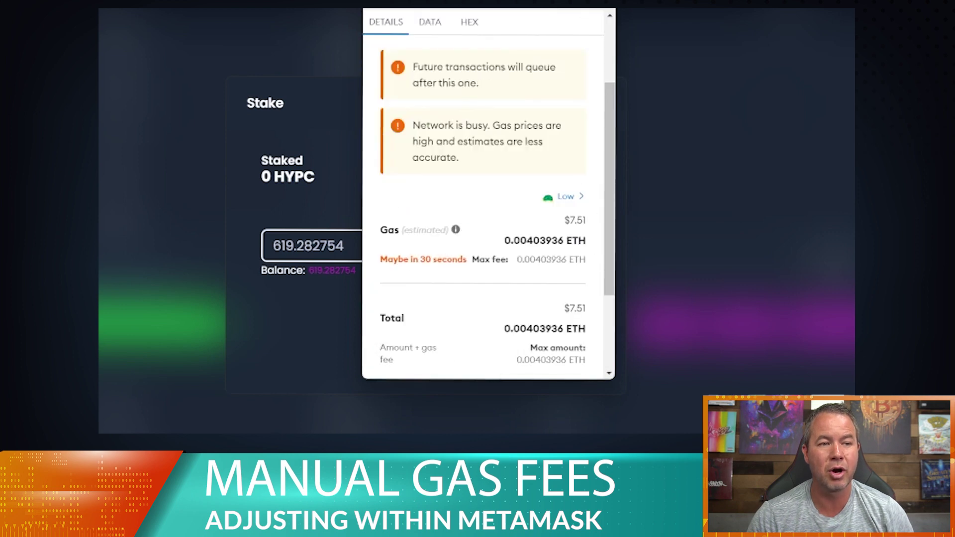
pyautogui.moveTo(517, 259); pyautogui.dragTo(557, 259)
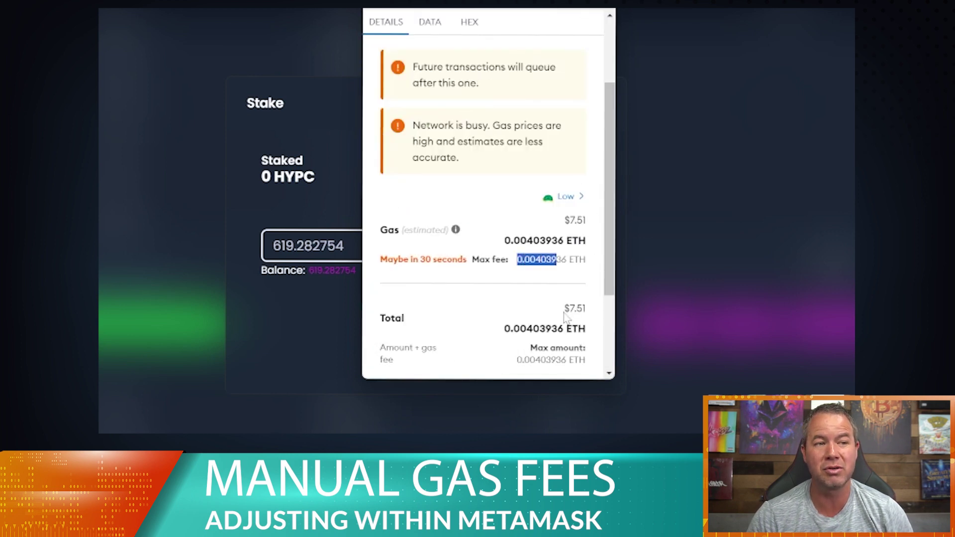
pyautogui.scroll(-1, 566, 298)
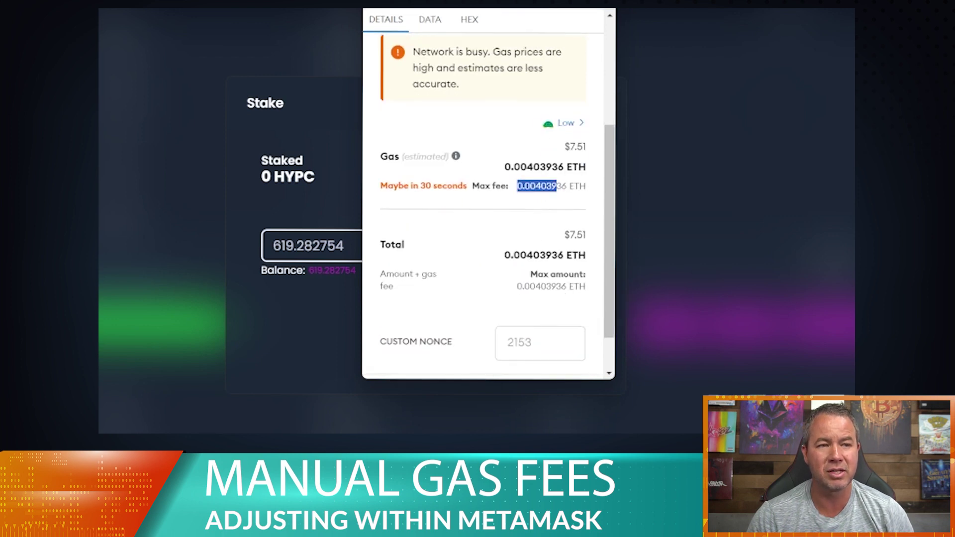
pyautogui.scroll(-1, 554, 292)
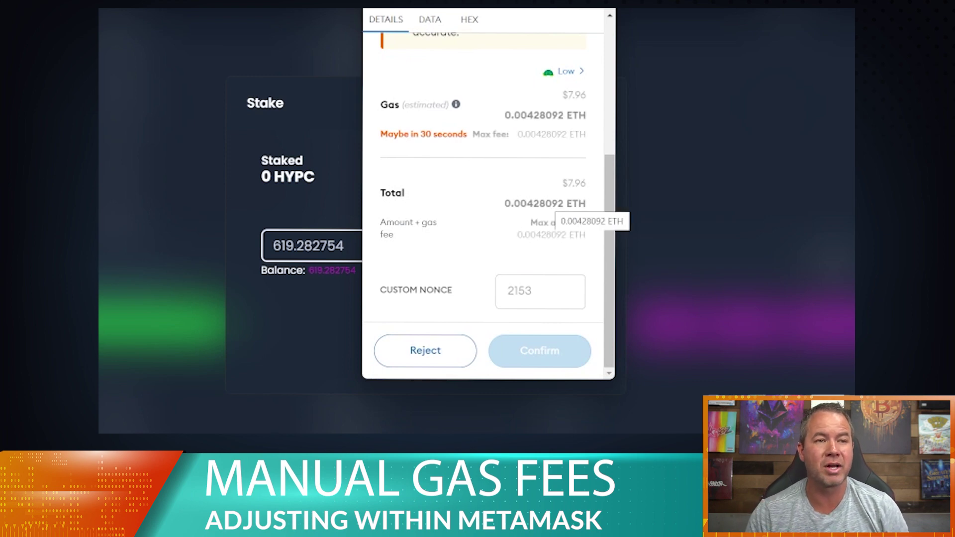
pyautogui.scroll(5, 508, 192)
pyautogui.scroll(-3, 571, 163)
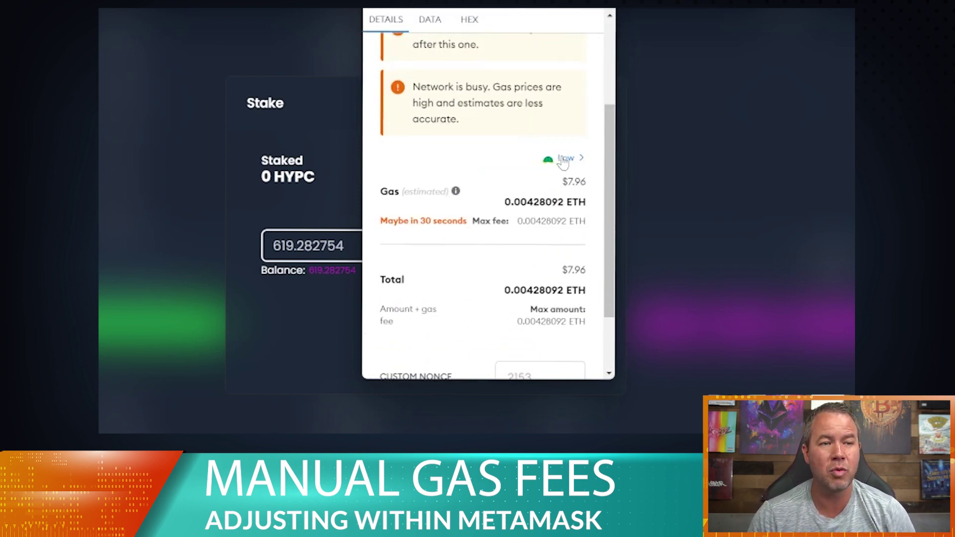
# Return to Market gas, 0.00434812 ETH ($8.08), with Confirm in view
pyautogui.click(569, 161)
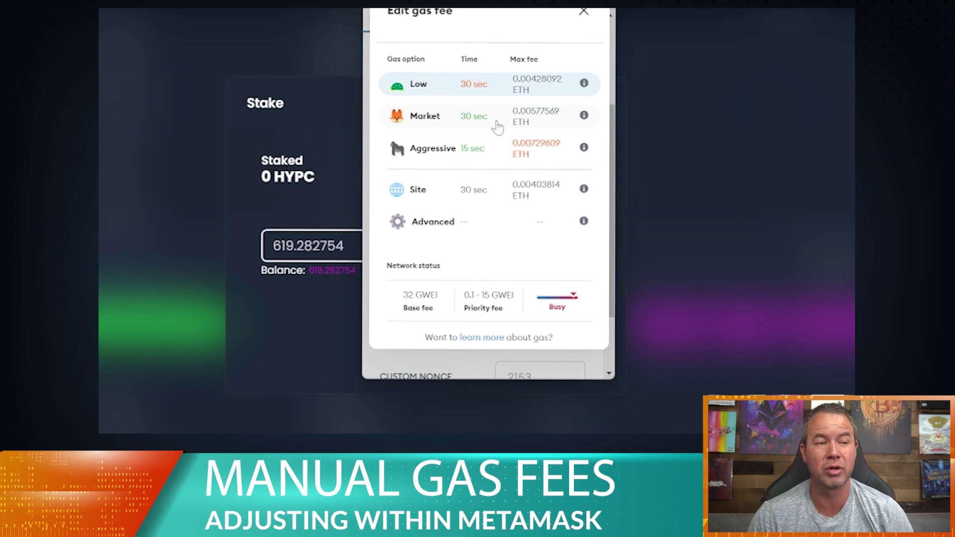
pyautogui.click(480, 124)
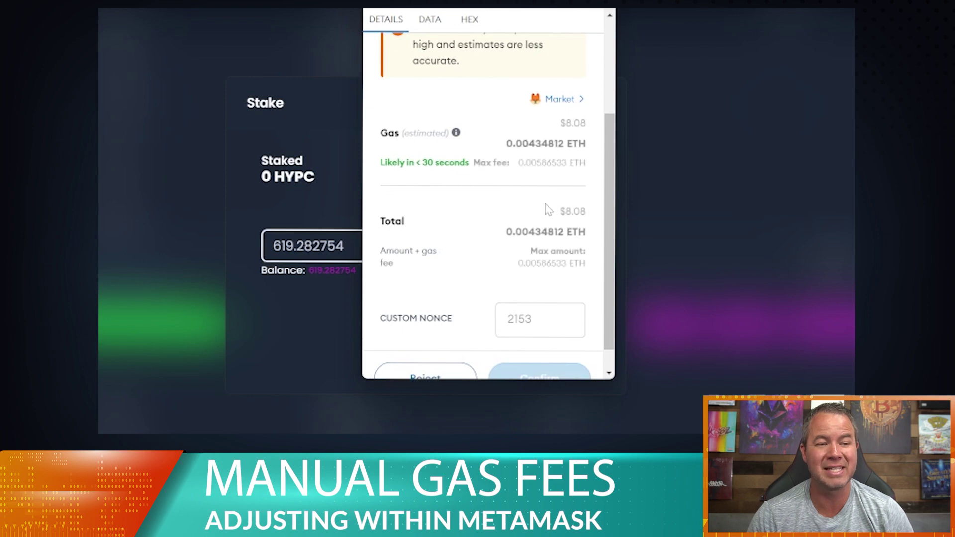
pyautogui.scroll(-1, 549, 200)
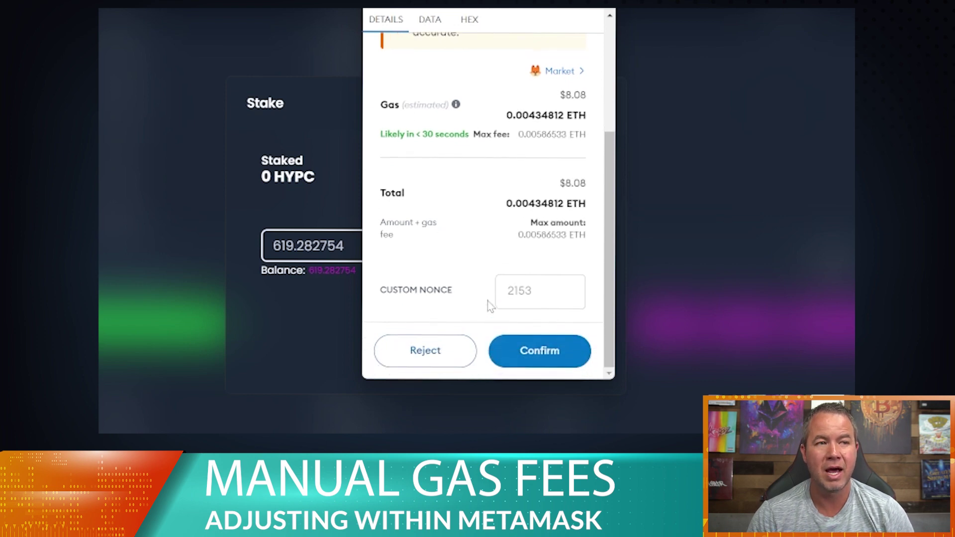